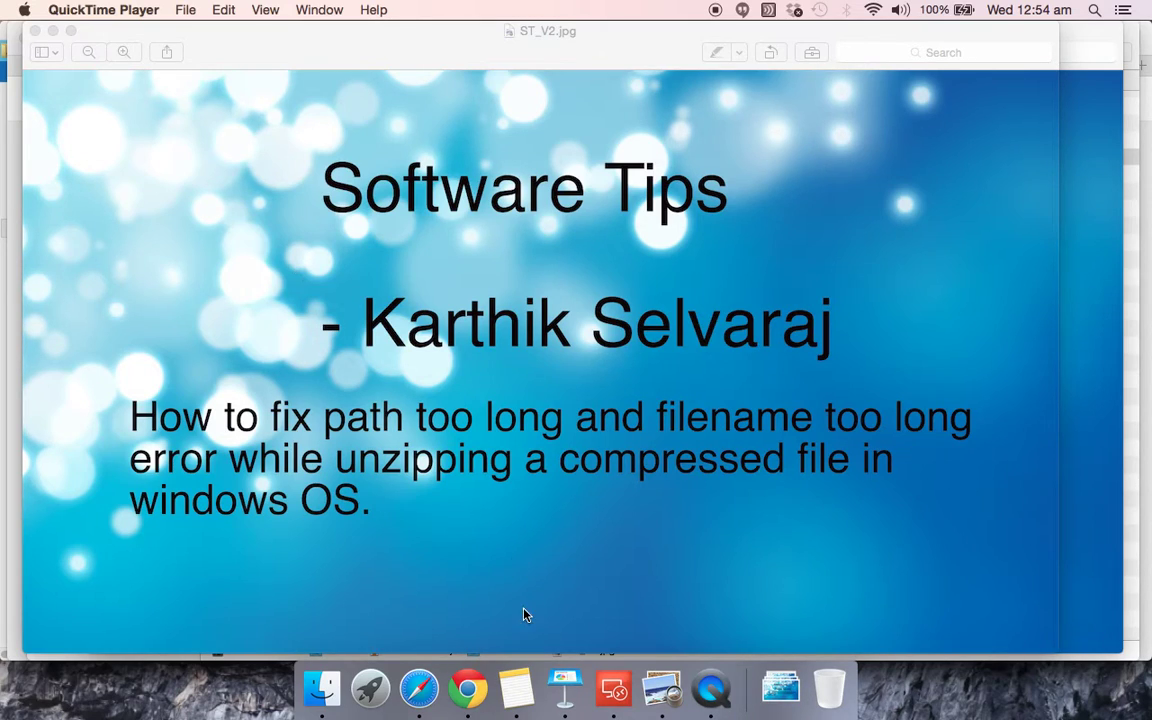
Switch from the QuickTime title slide to the remote Windows Downloads folder.
left_click(614, 688)
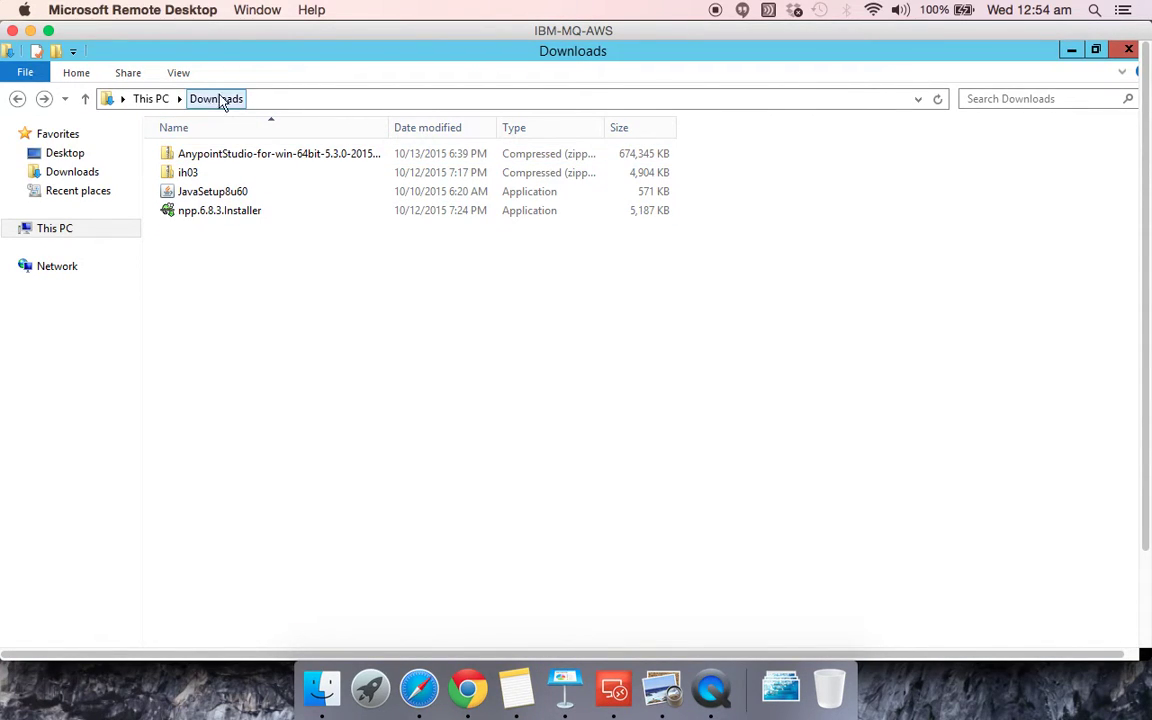
right_click(71, 178)
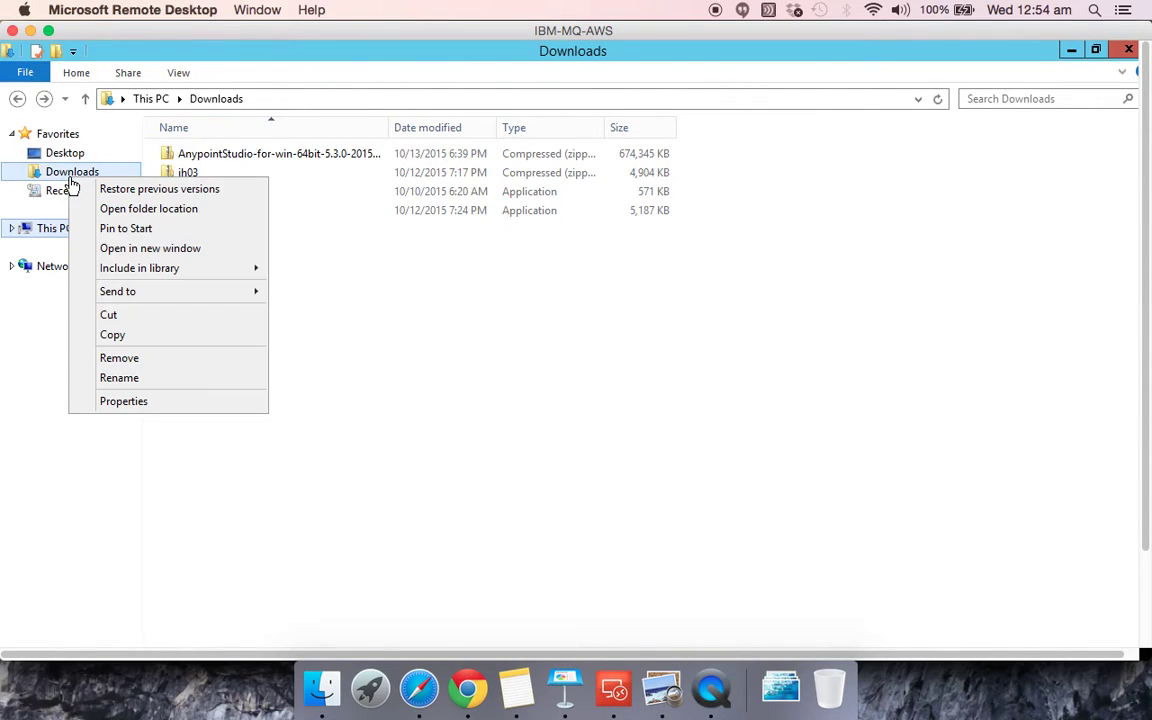
left_click(106, 400)
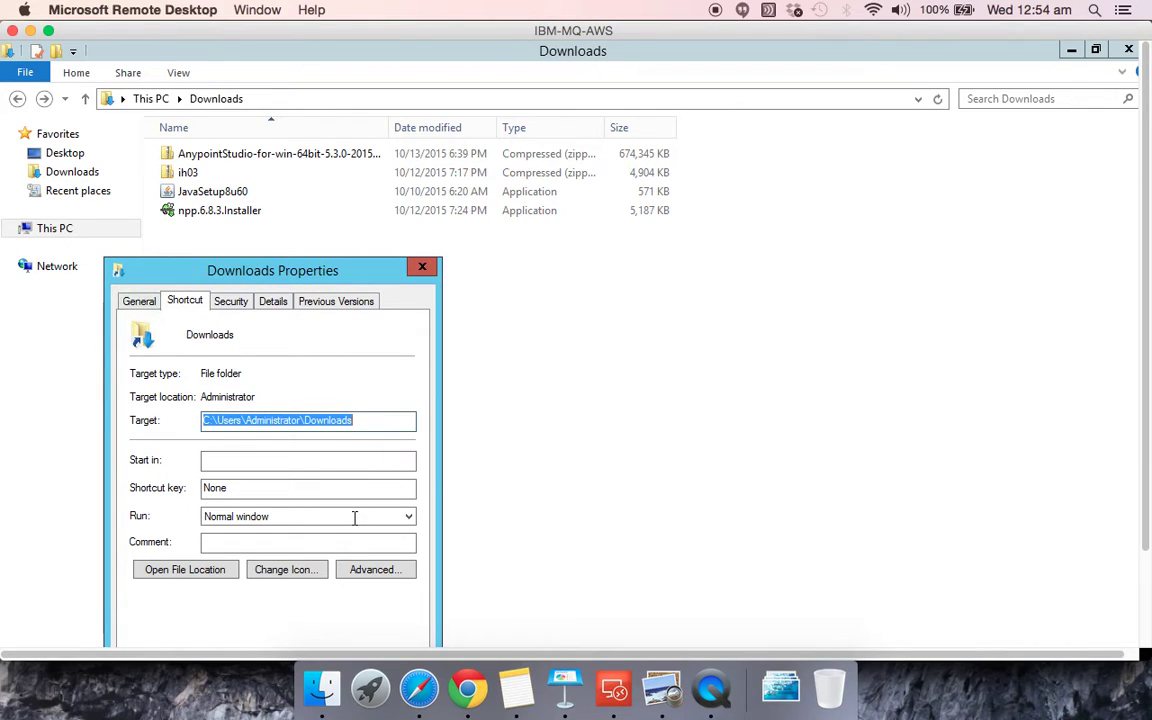
left_click(421, 266)
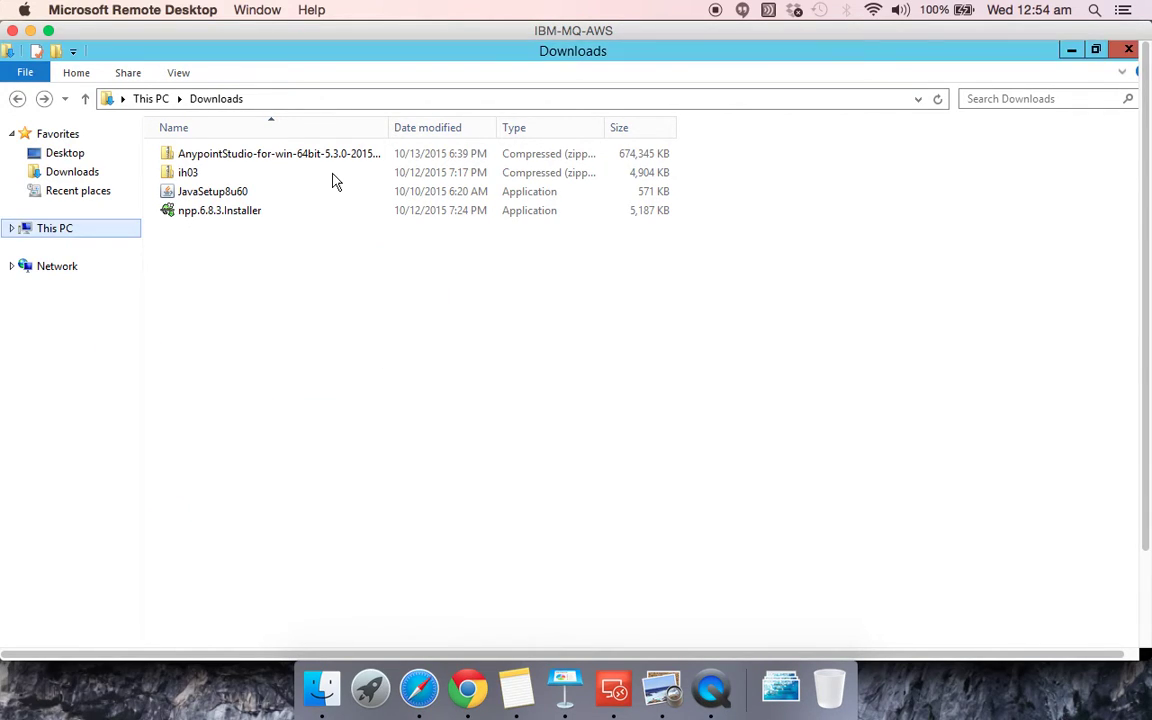
Try extracting the AnypointStudio zip in Downloads, then cancel the path-too-long error and close the window.
left_click(321, 163)
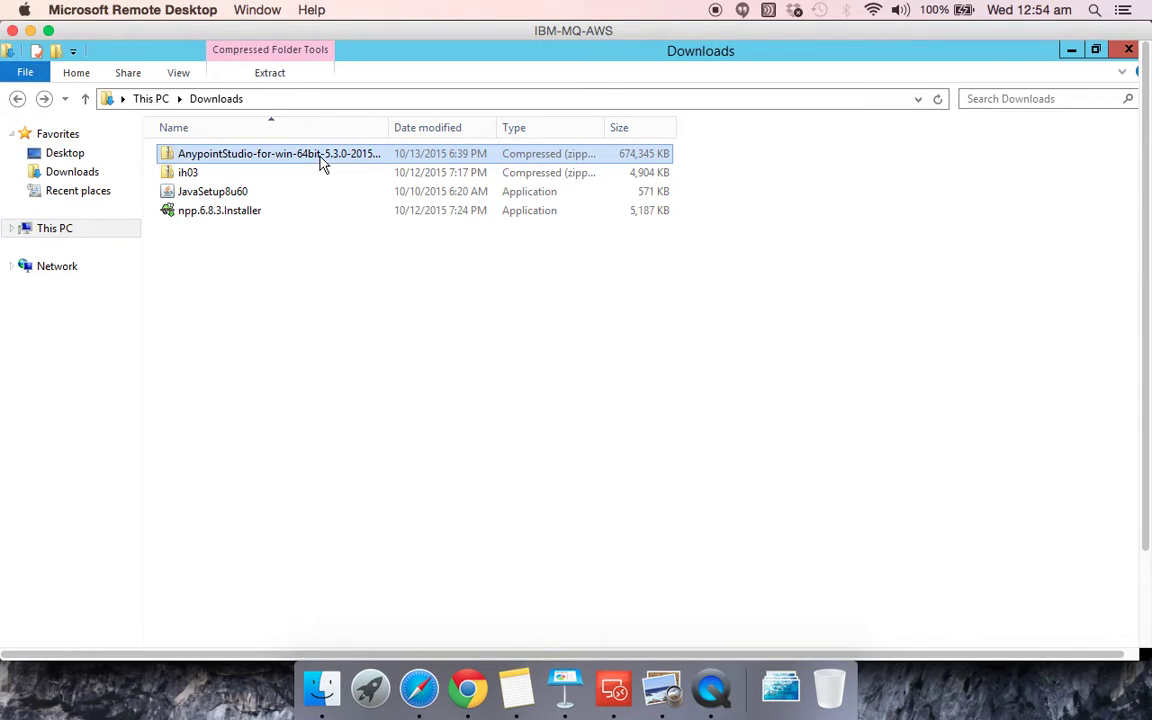
right_click(321, 161)
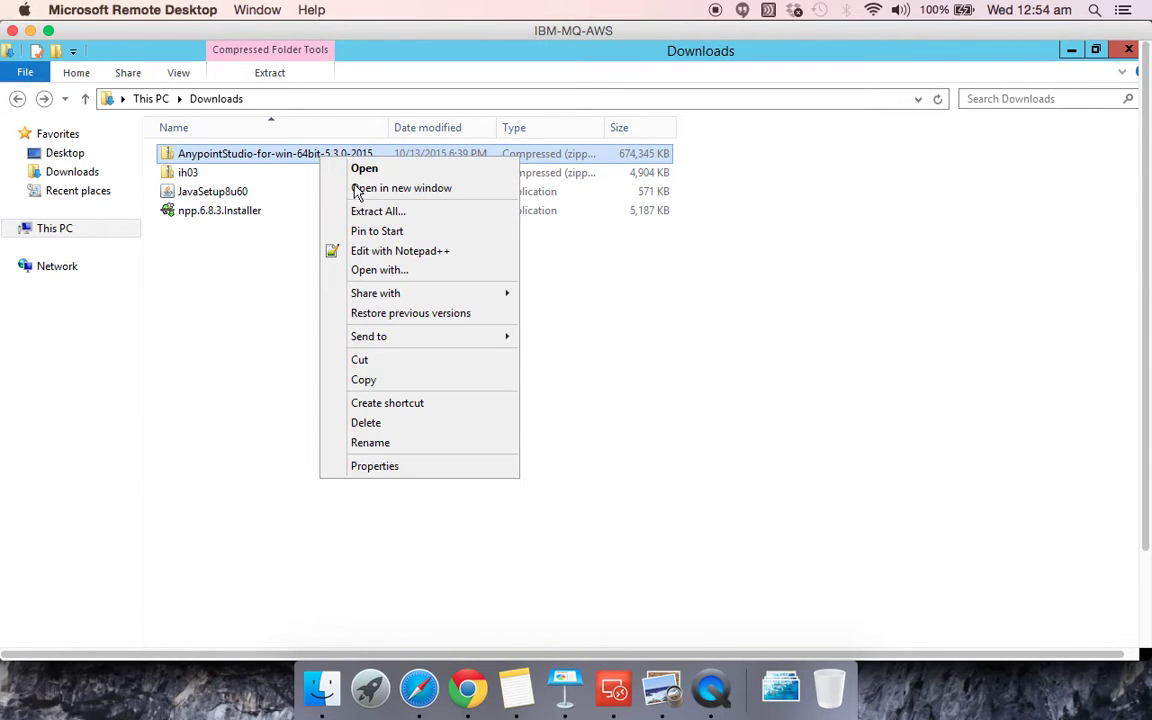
left_click(368, 211)
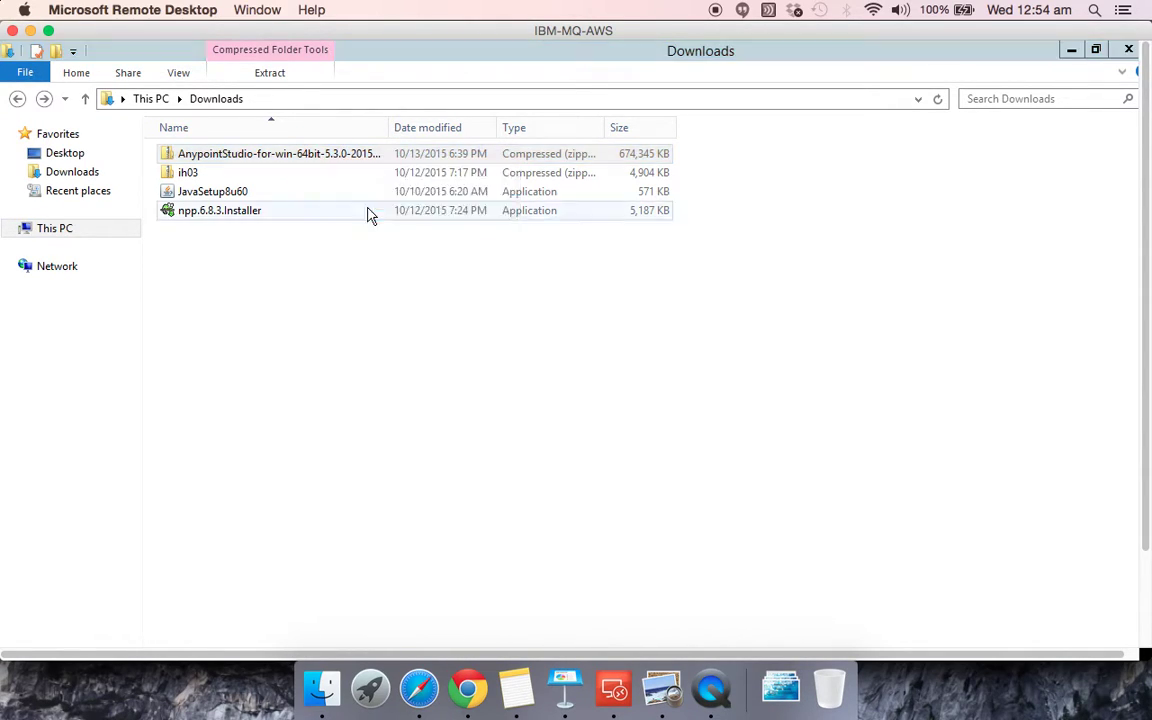
left_click(745, 564)
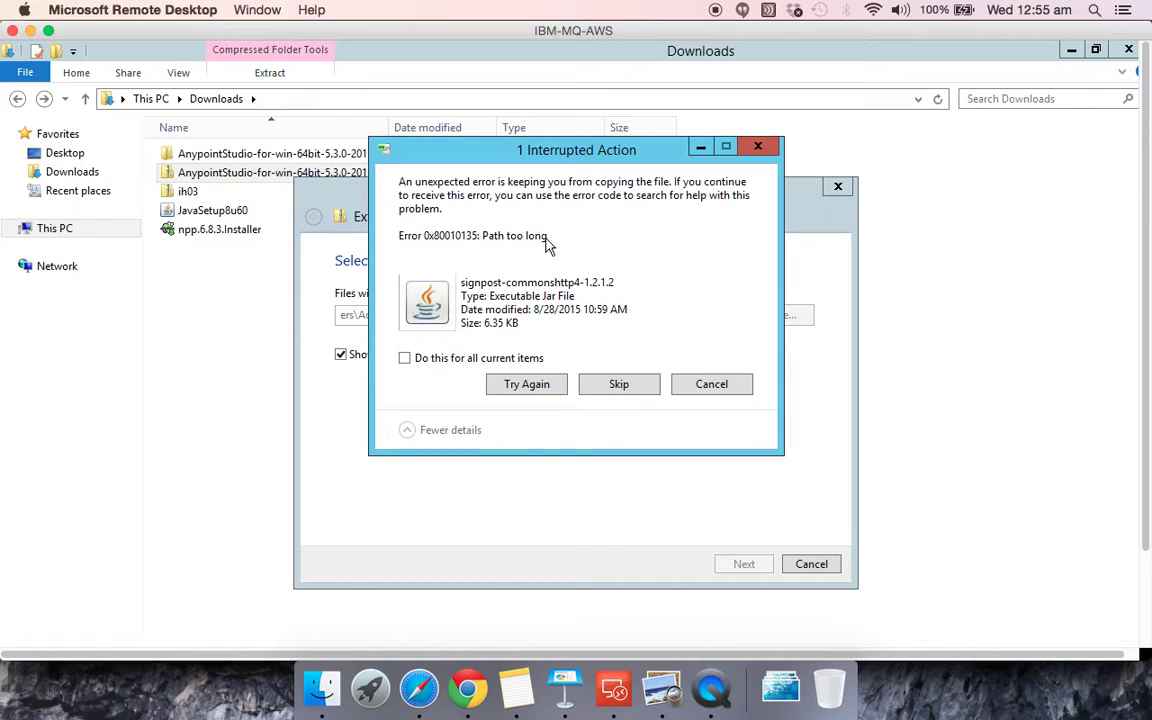
left_click(700, 387)
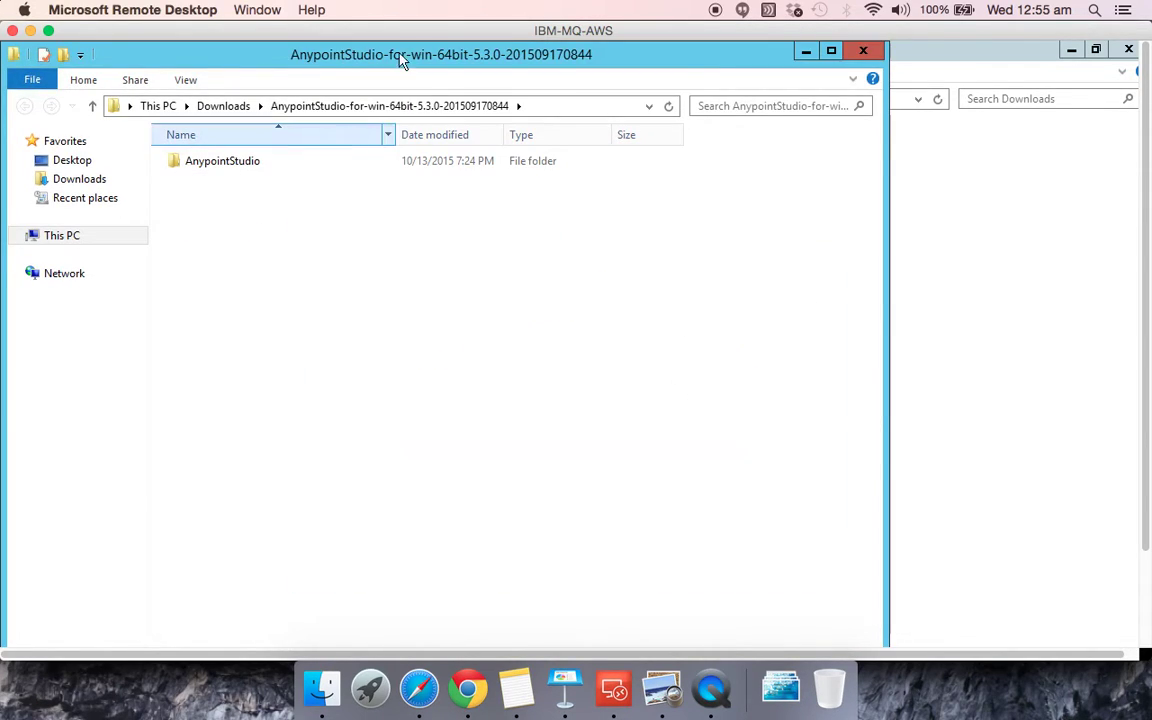
left_click(862, 52)
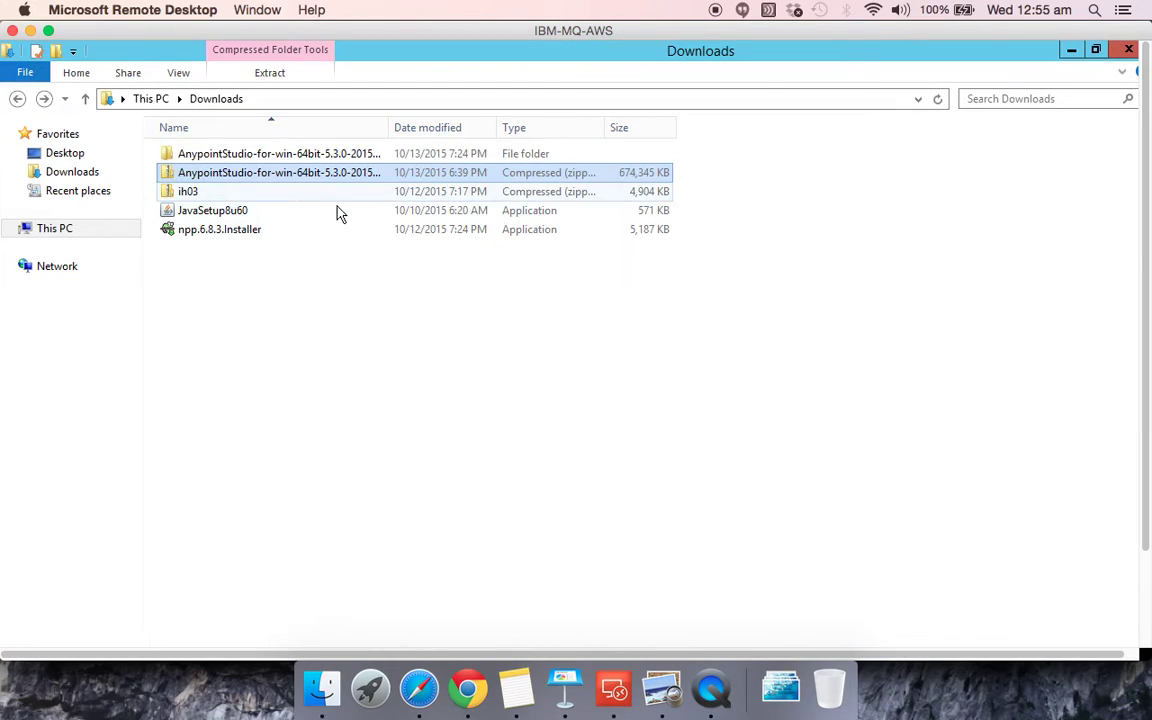
Navigate File Explorer to the C:\ drive root.
left_click(267, 99)
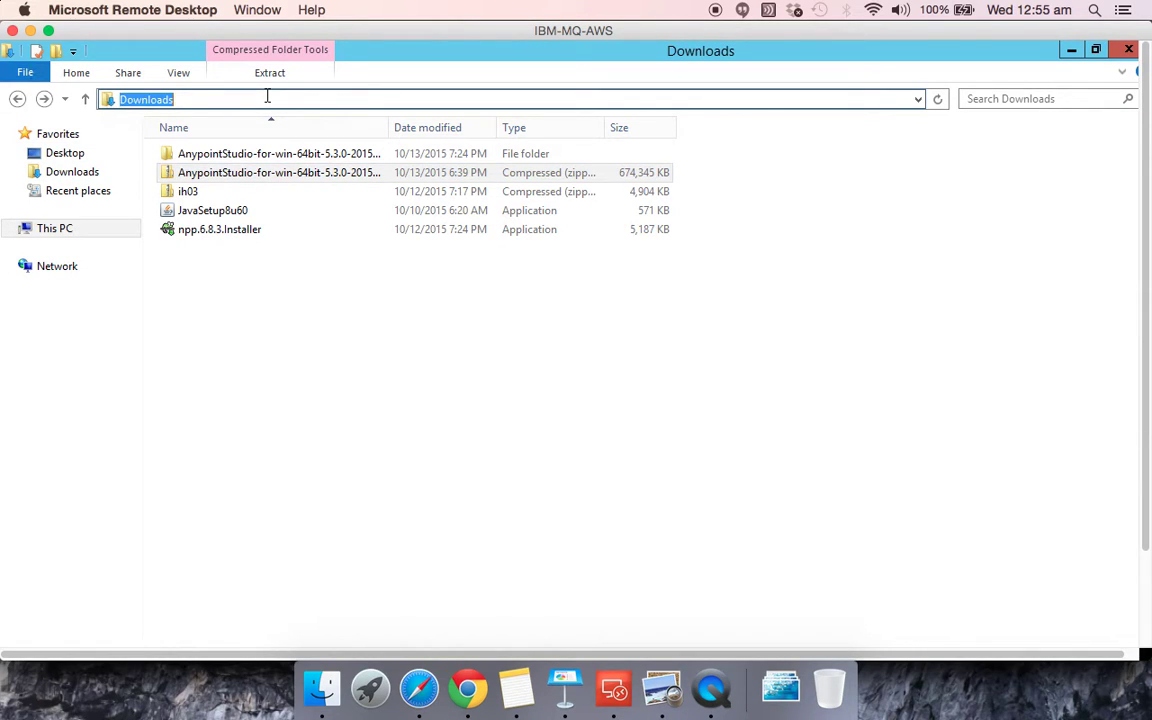
type("c:")
key("Down")
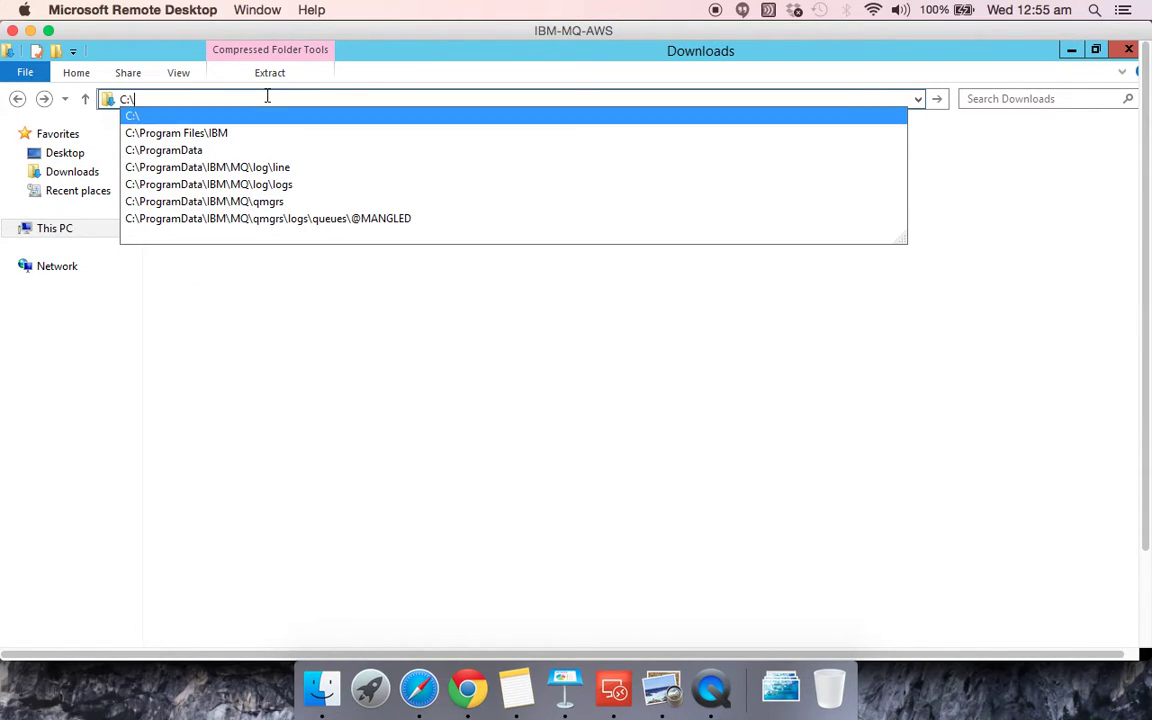
key("Return")
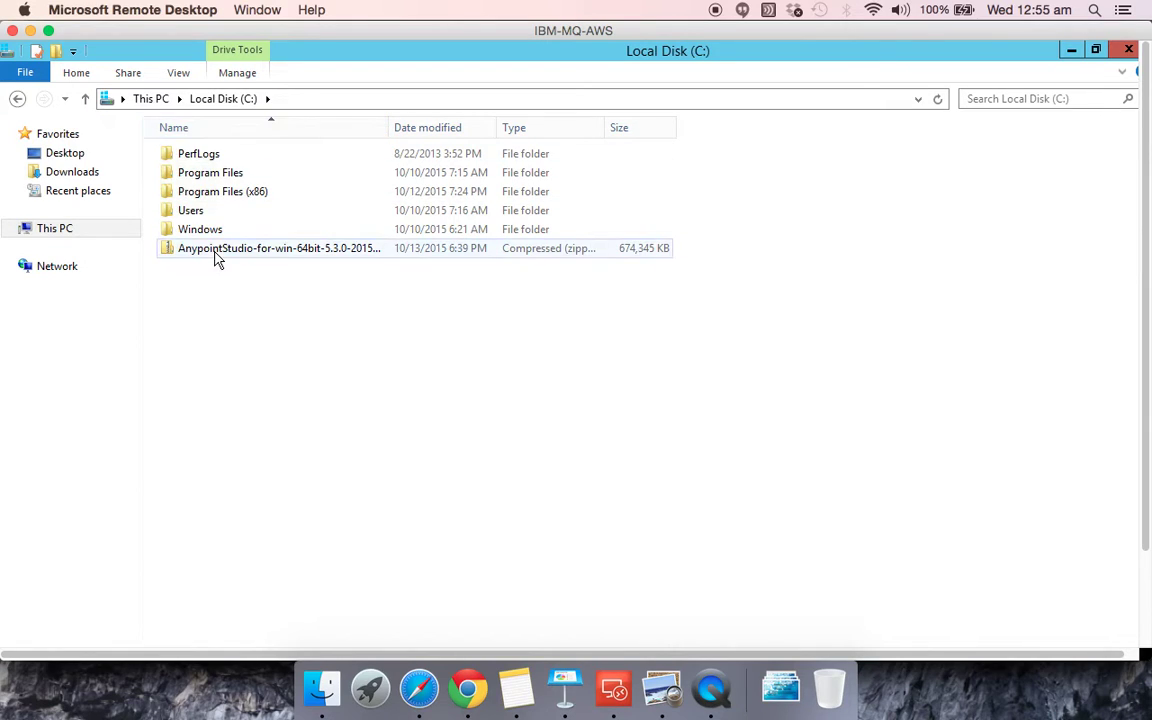
Extract All of the AnypointStudio zip into a folder at the C: root.
left_click(216, 258)
right_click(216, 258)
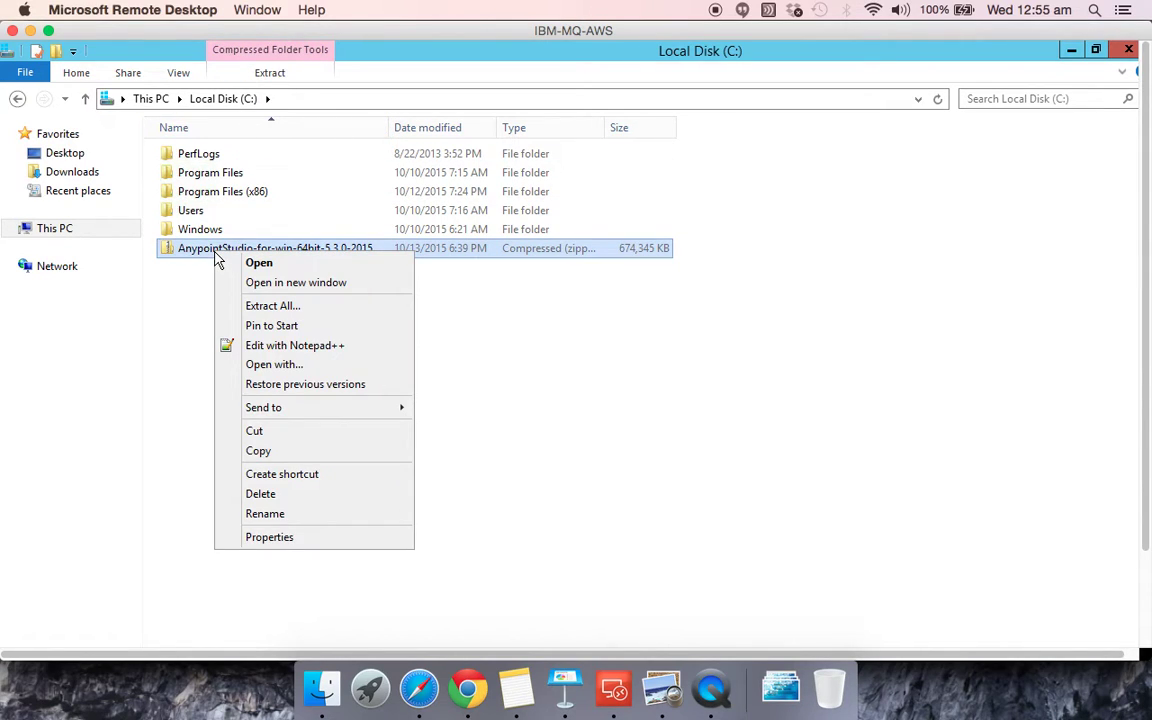
left_click(250, 307)
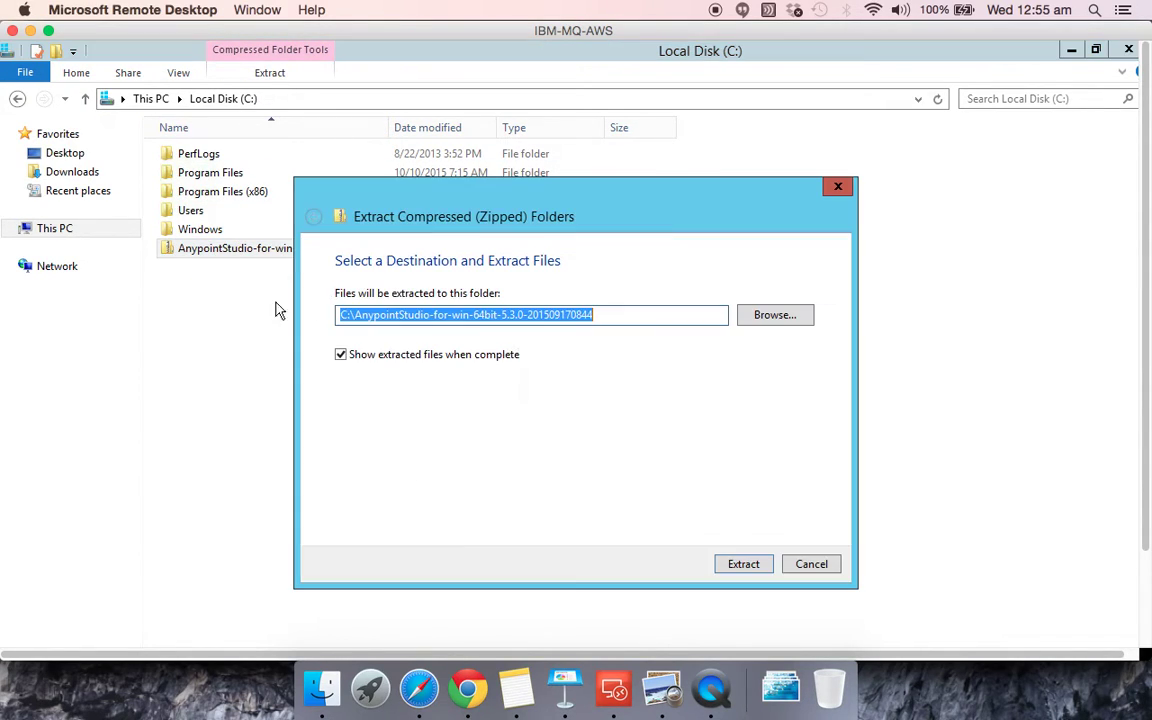
left_click(735, 571)
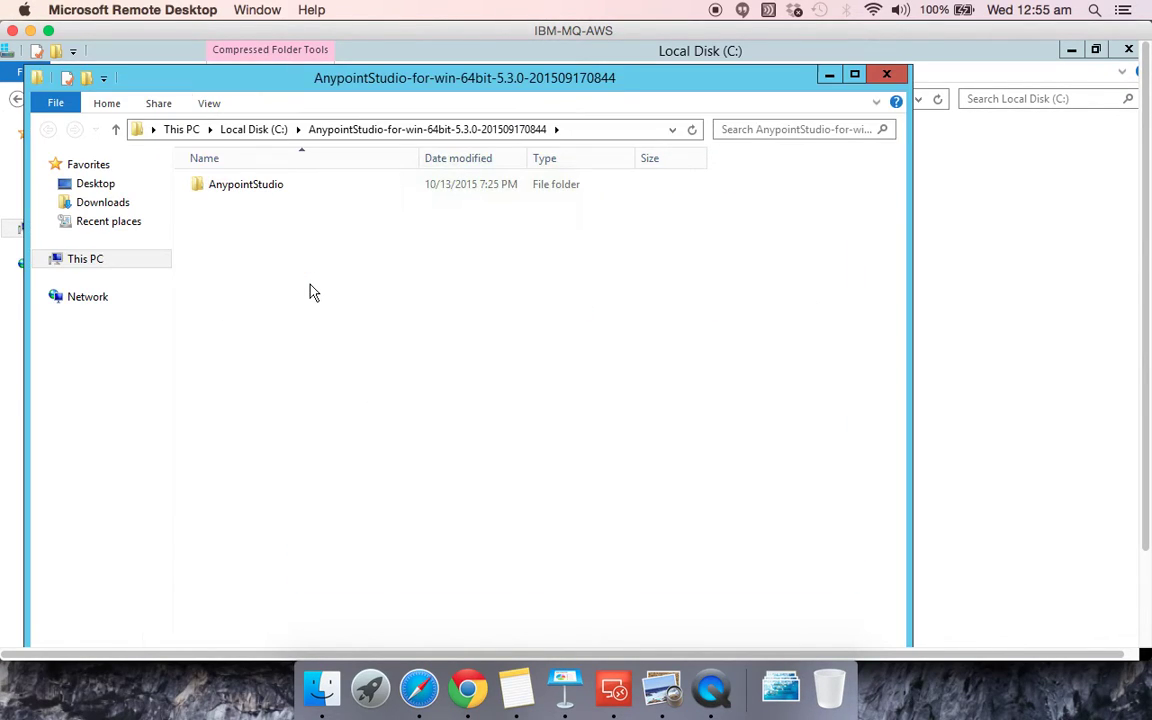
Return to Downloads and open AnypointStudio\plugins down to the datamapper plugin folder.
left_click(887, 77)
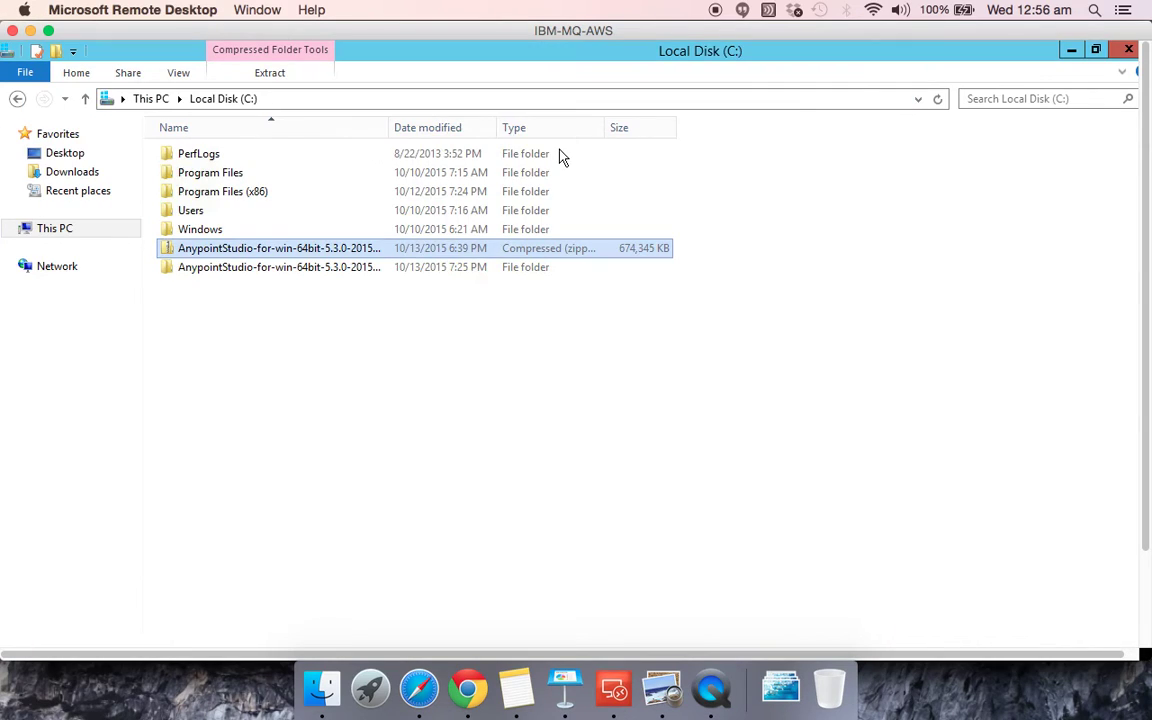
left_click(228, 268)
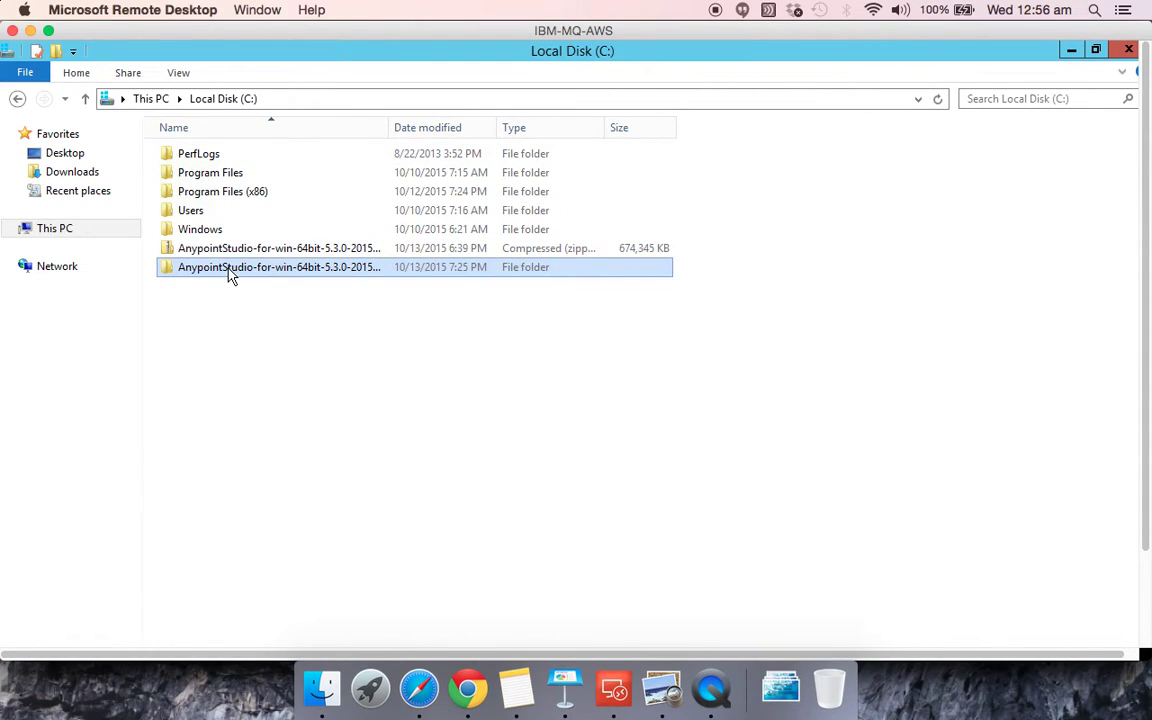
left_click(87, 173)
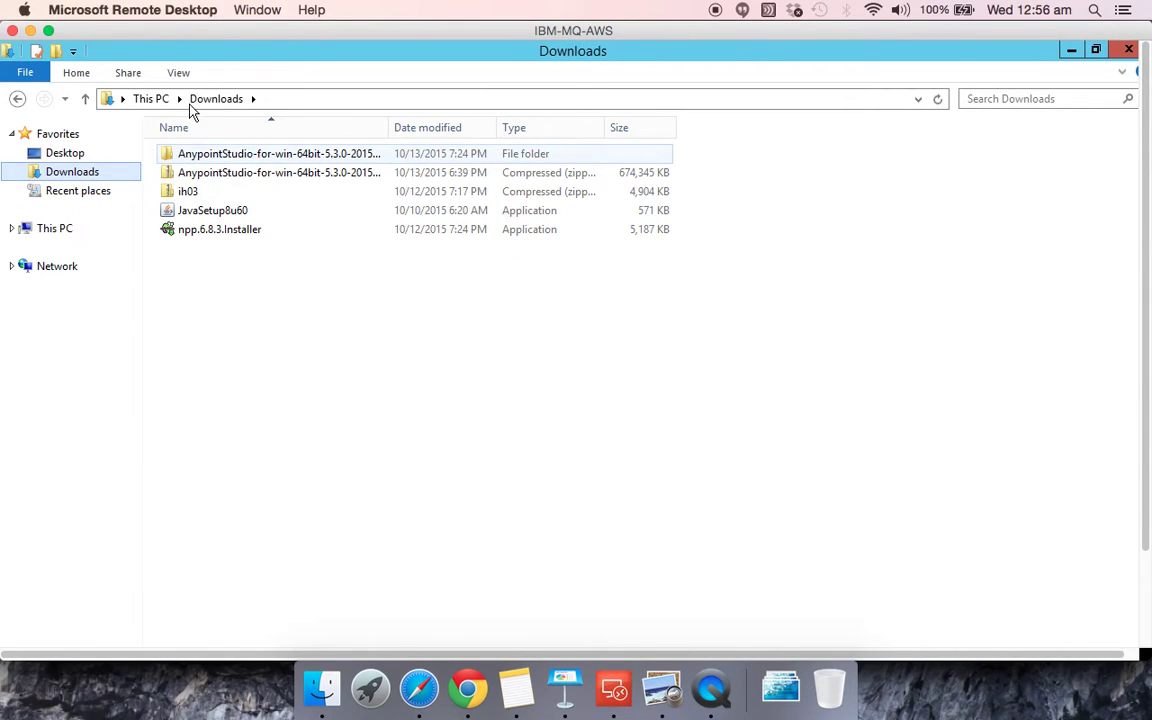
double_click(249, 156)
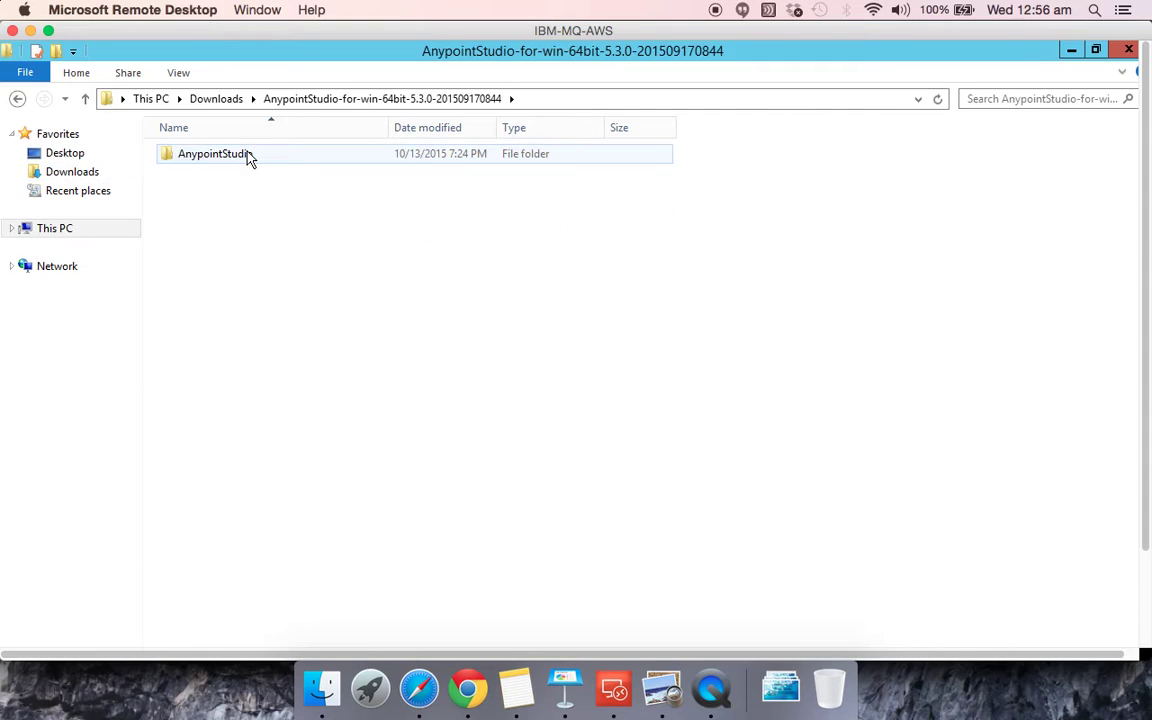
double_click(249, 156)
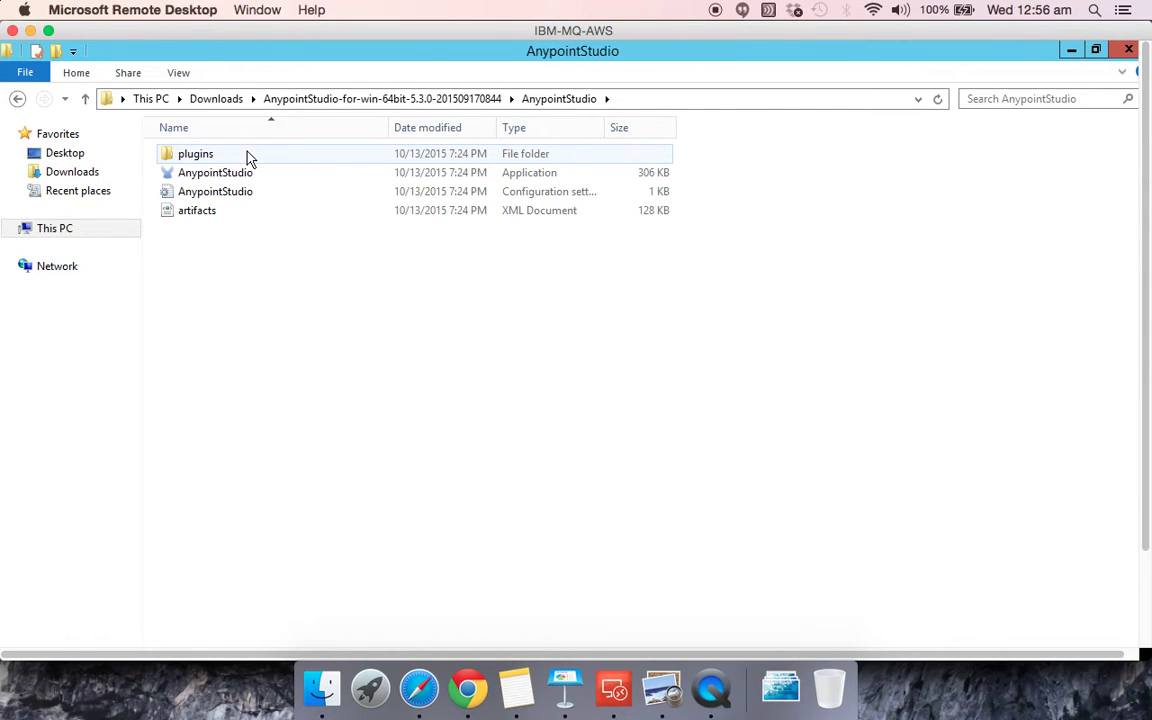
double_click(248, 157)
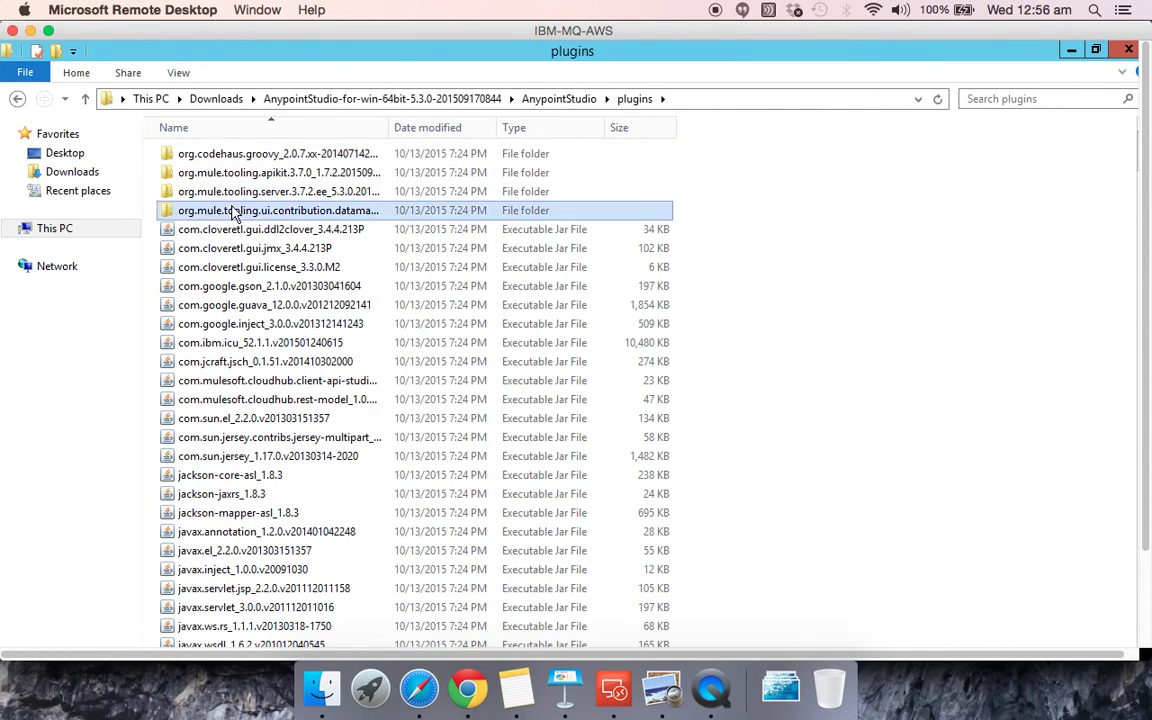
double_click(232, 212)
Open META-INF\maven\org.mule.tooling\org.mule.tooling.ui.contribution.datamapper and cut its full address-bar path.
double_click(218, 176)
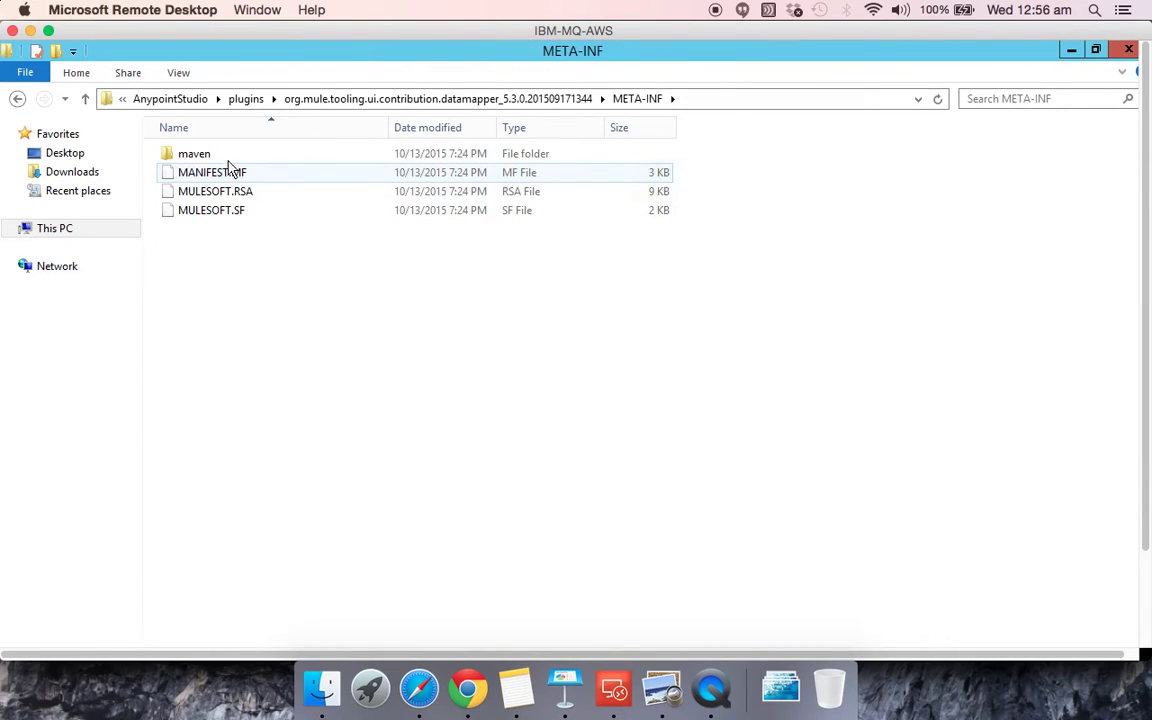
double_click(231, 155)
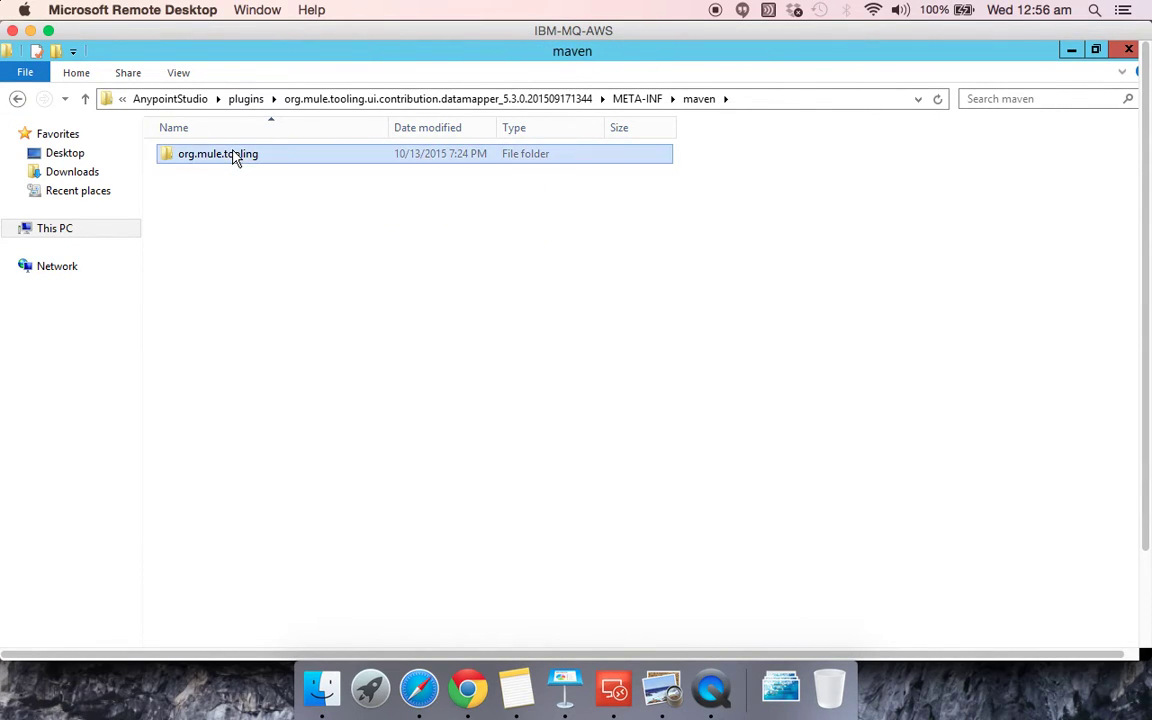
double_click(233, 155)
double_click(233, 155)
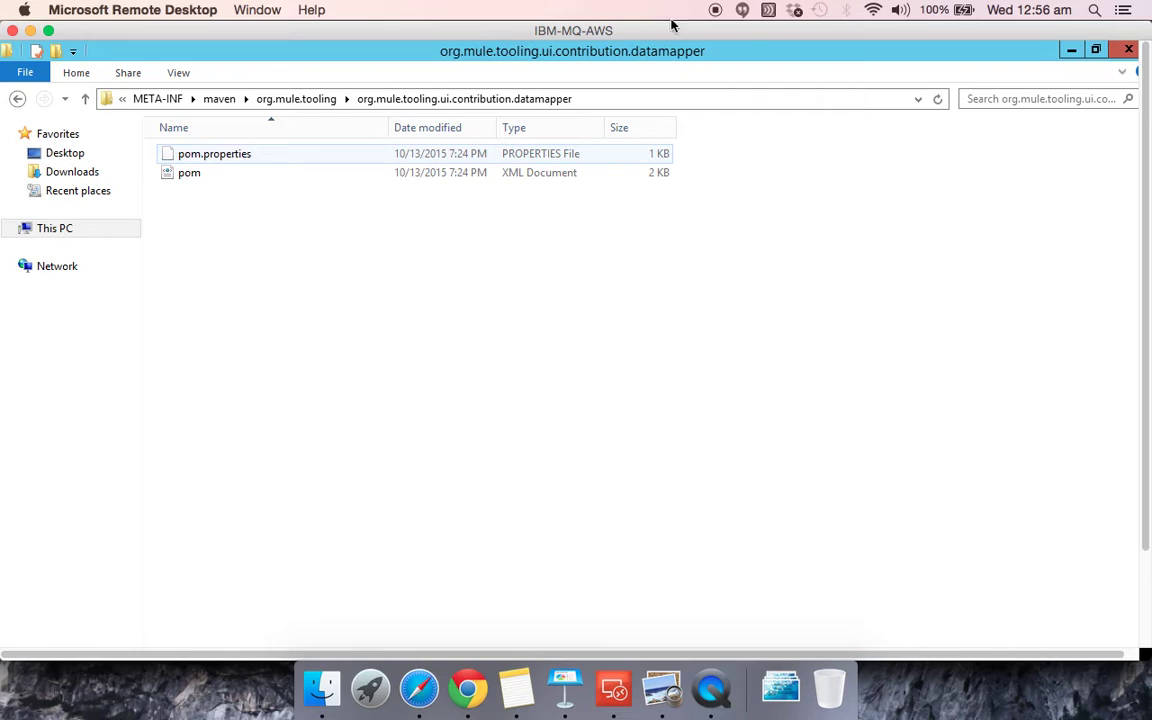
left_click(730, 99)
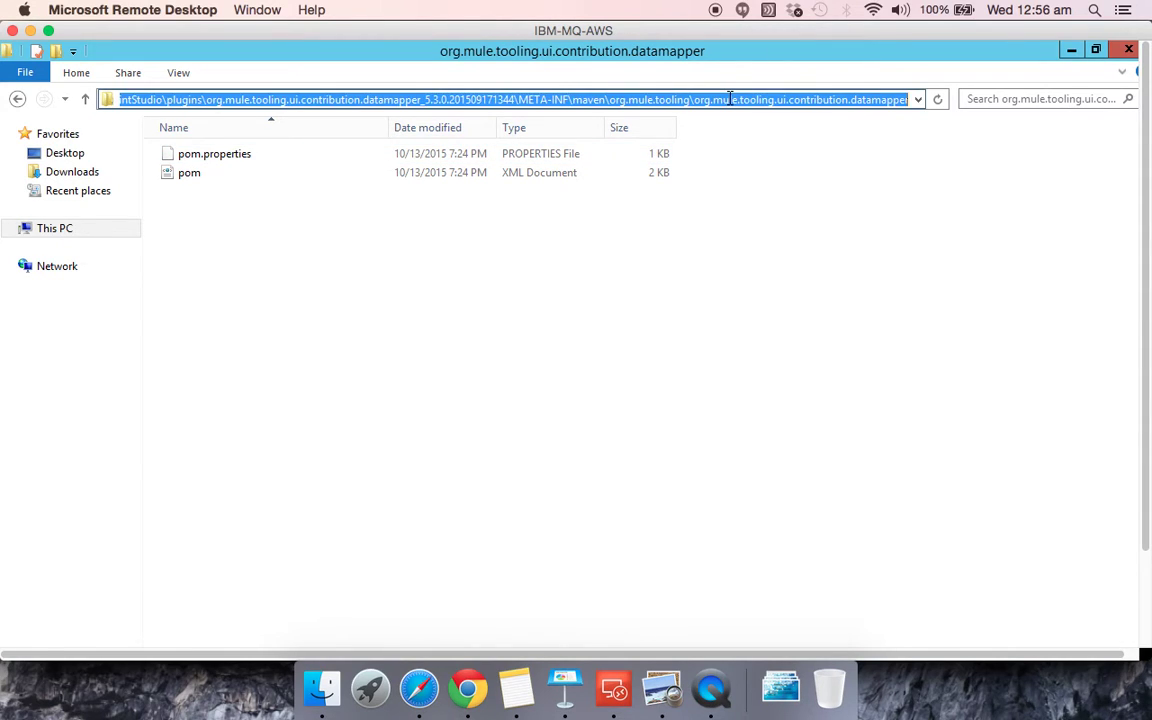
key("BackSpace")
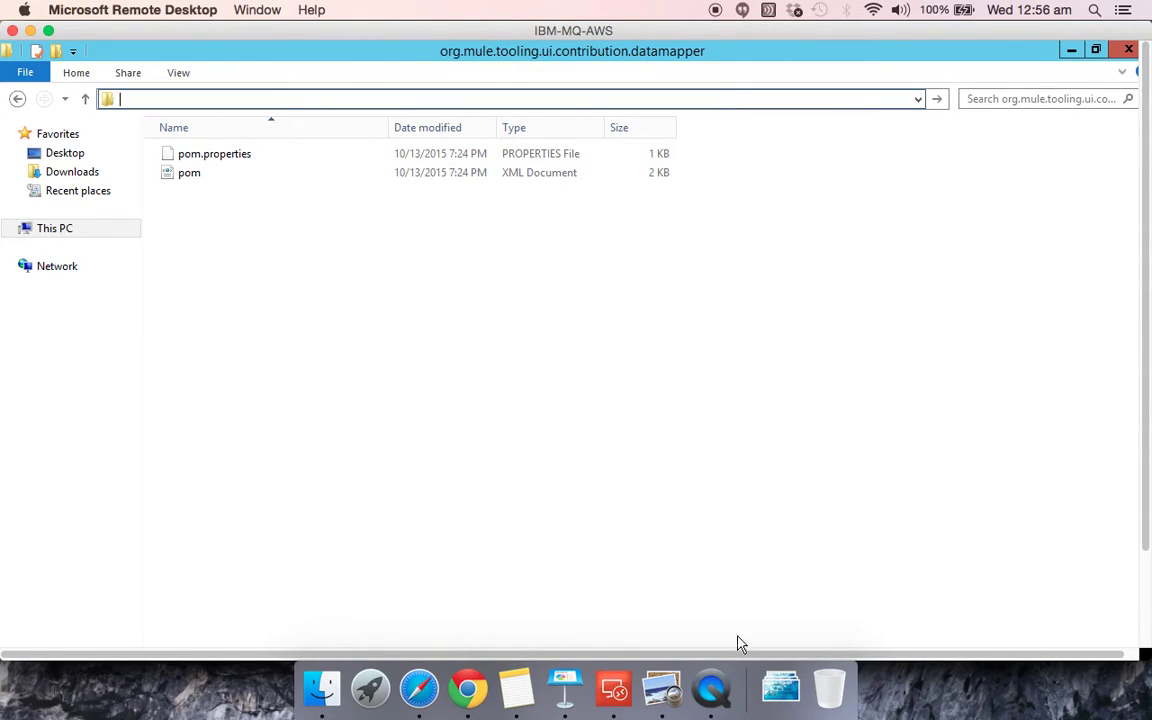
left_click(48, 30)
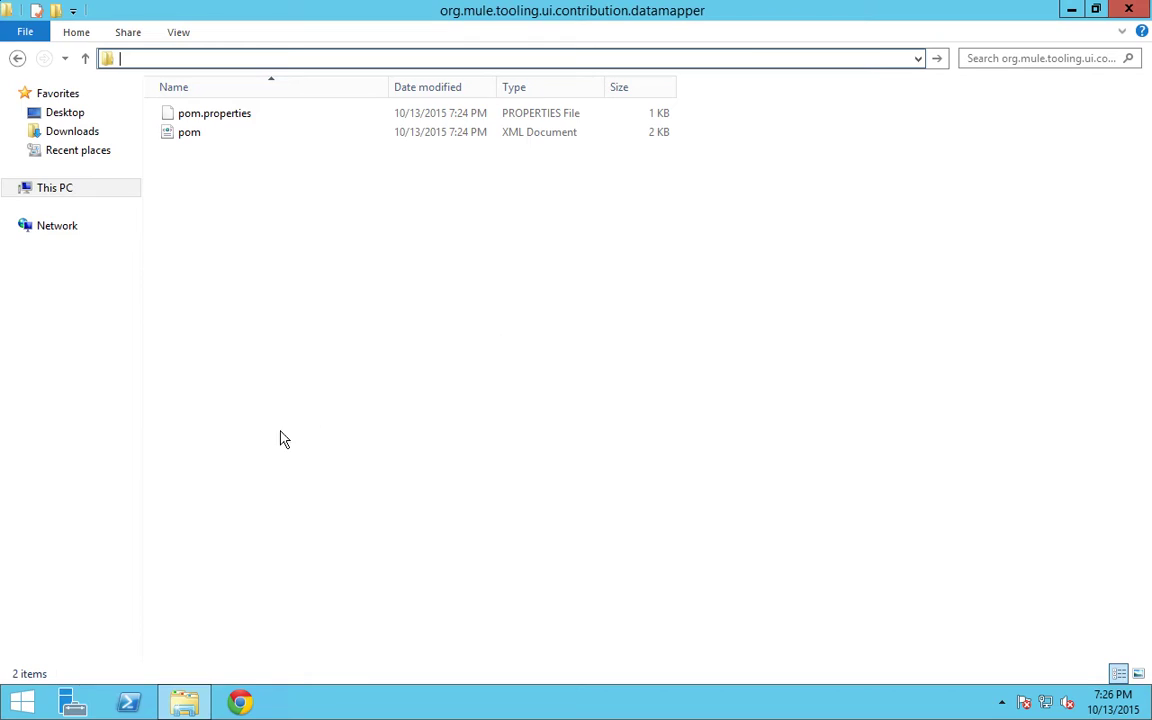
Launch Notepad++ from the desktop and paste the datamapper folder path into a new document.
key("super+d")
double_click(33, 512)
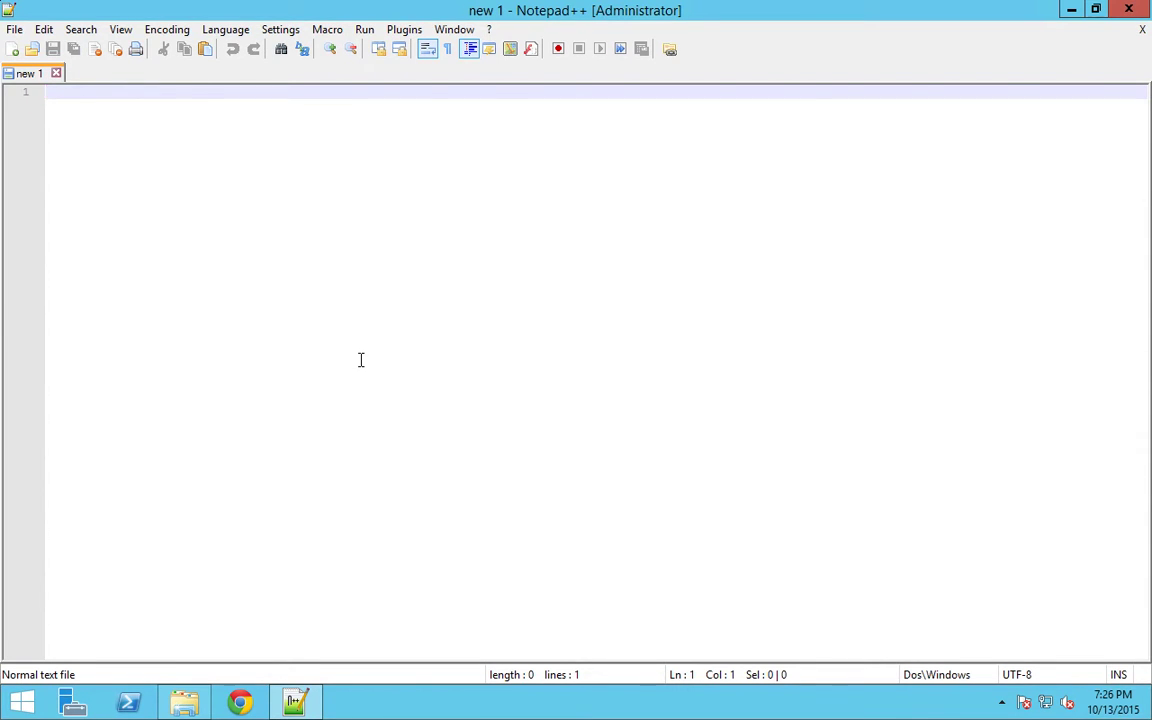
key("ctrl+v")
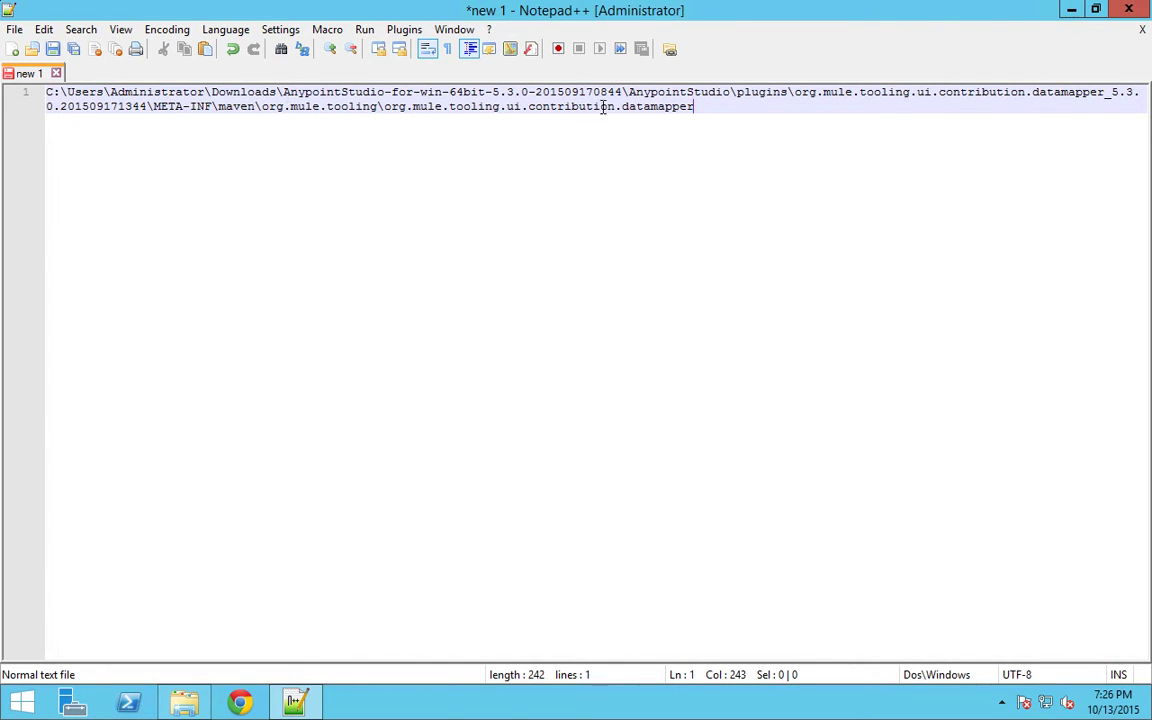
left_click(692, 107)
Delete 'Users\Administrator\Downloads\' so the path starts C:\AnypointStudio and measures 212 characters.
left_click_drag(282, 91, 66, 92)
key("Delete")
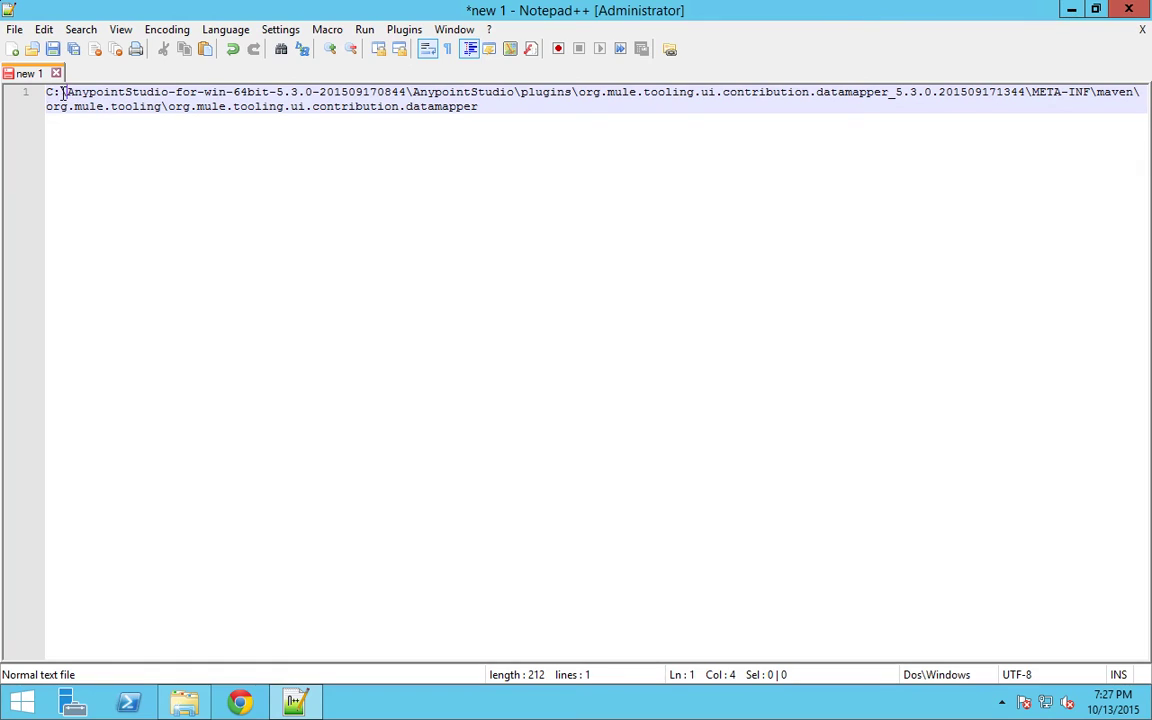
left_click(499, 105)
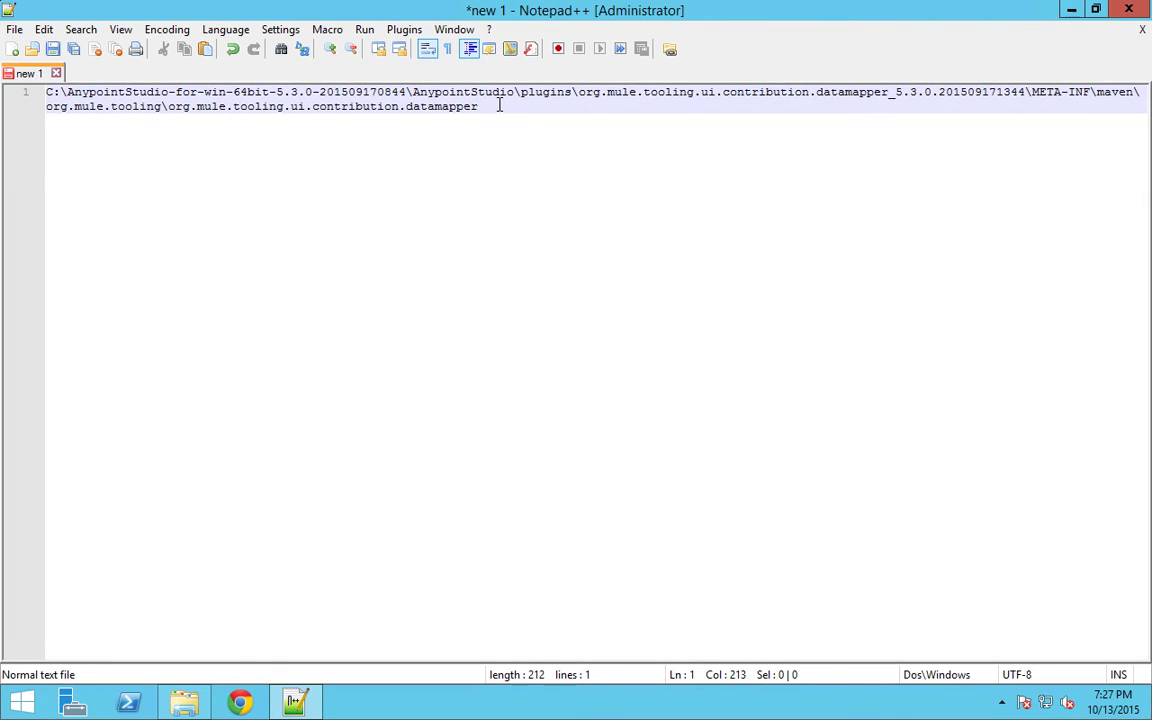